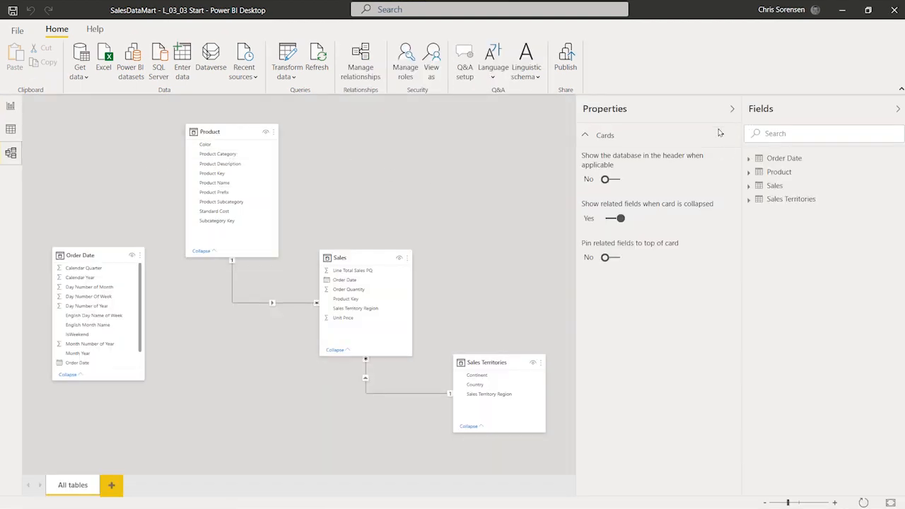
Turn off autodetection of new relationships after data is loaded in the current file's data load options
{"action": "left_click", "coordinate": [732, 110]}
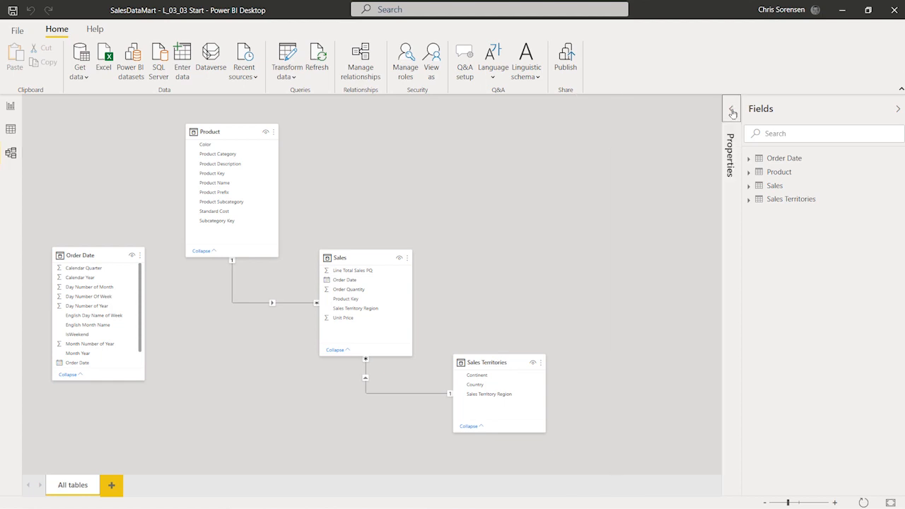
{"action": "left_click", "coordinate": [890, 502]}
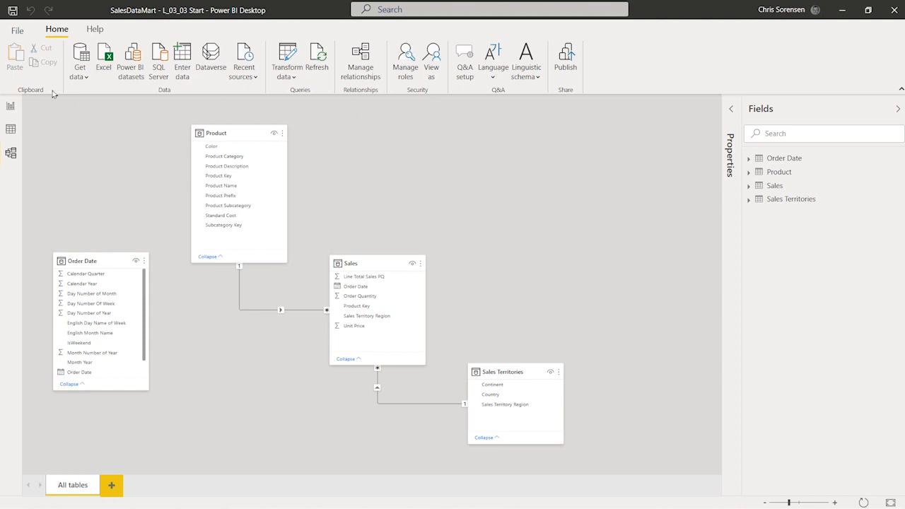
{"action": "left_click", "coordinate": [18, 31]}
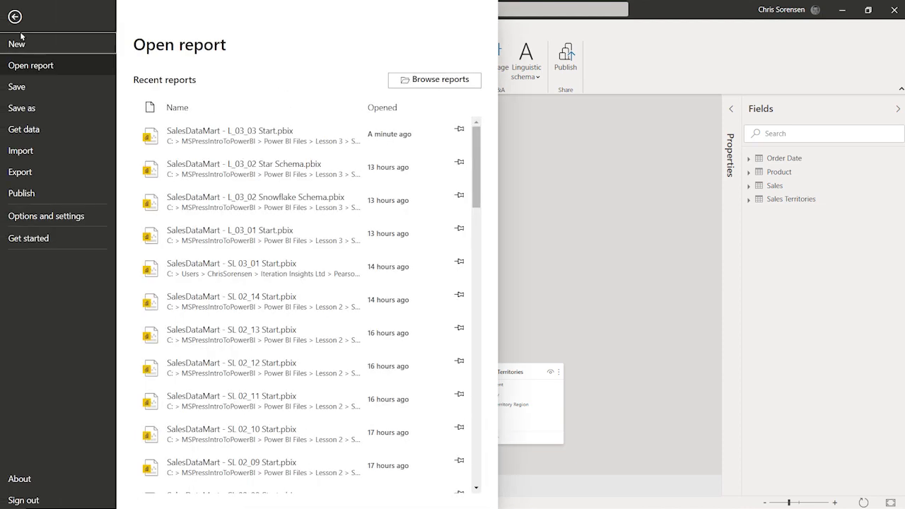
{"action": "left_click", "coordinate": [47, 218]}
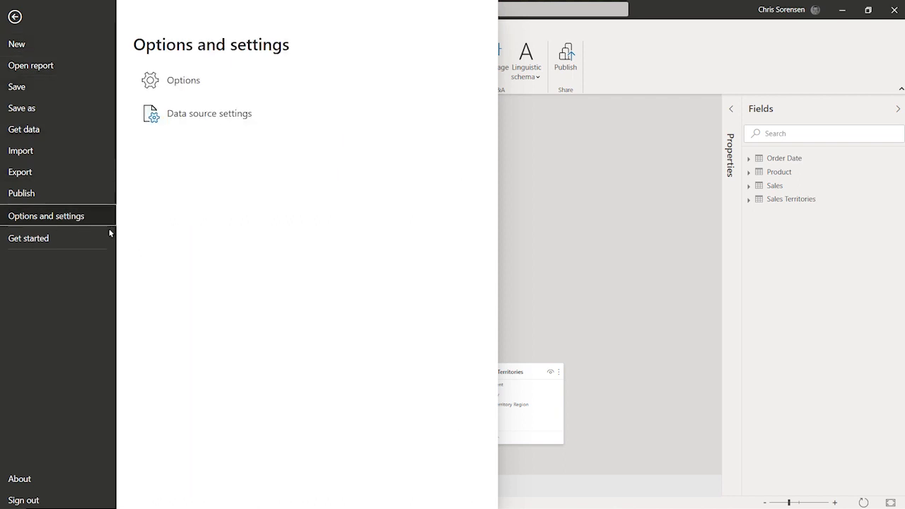
{"action": "left_click", "coordinate": [207, 89]}
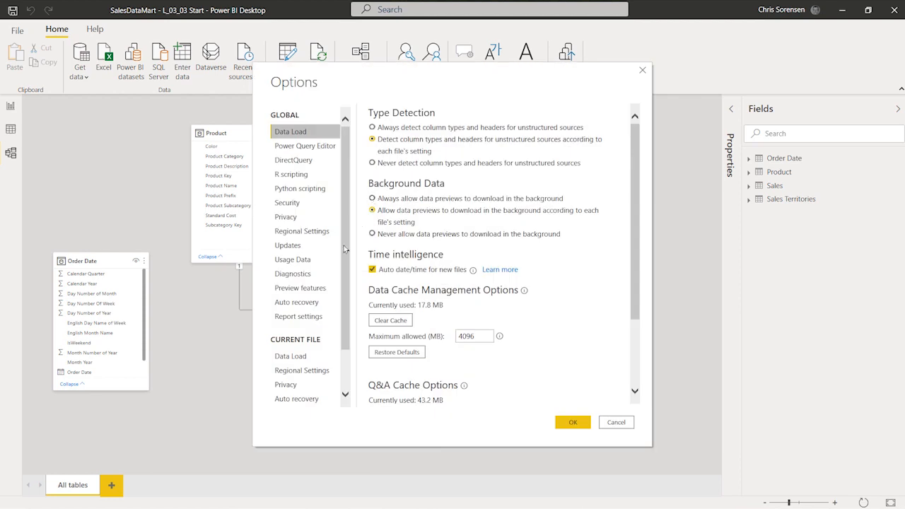
{"action": "scroll", "coordinate": [327, 320], "scroll_direction": "down", "scroll_amount": 1}
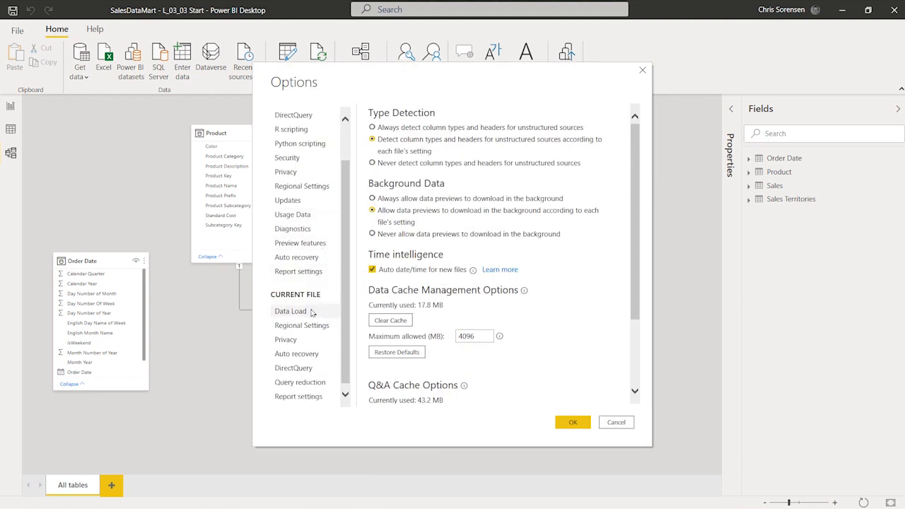
{"action": "left_click", "coordinate": [311, 312]}
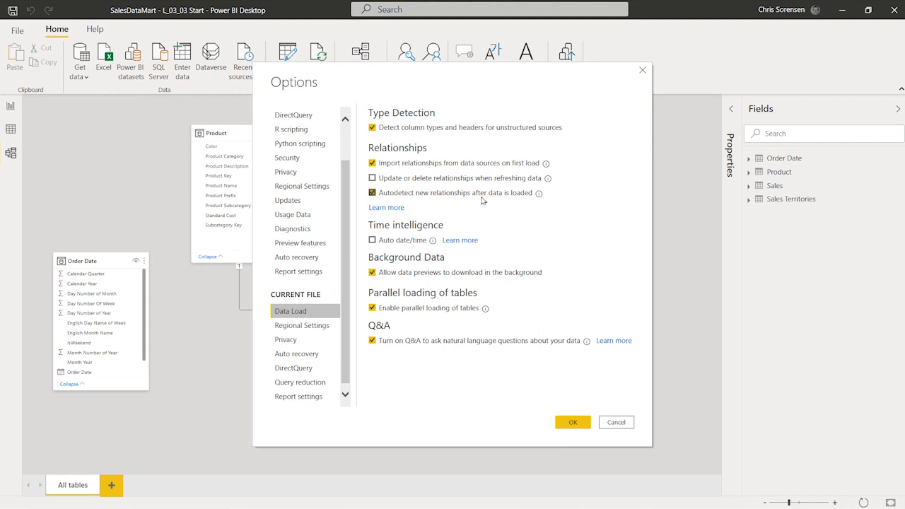
{"action": "mouse_move", "coordinate": [541, 198]}
{"action": "left_click", "coordinate": [372, 197]}
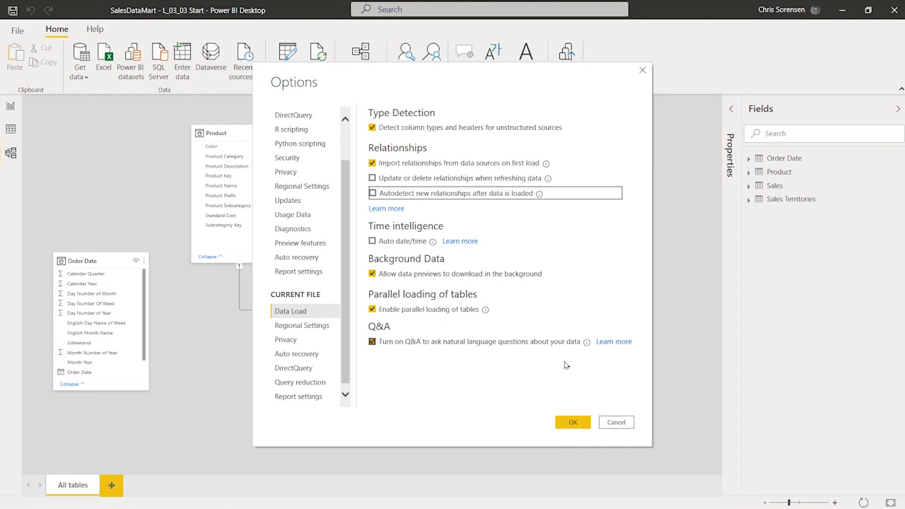
{"action": "left_click", "coordinate": [573, 423]}
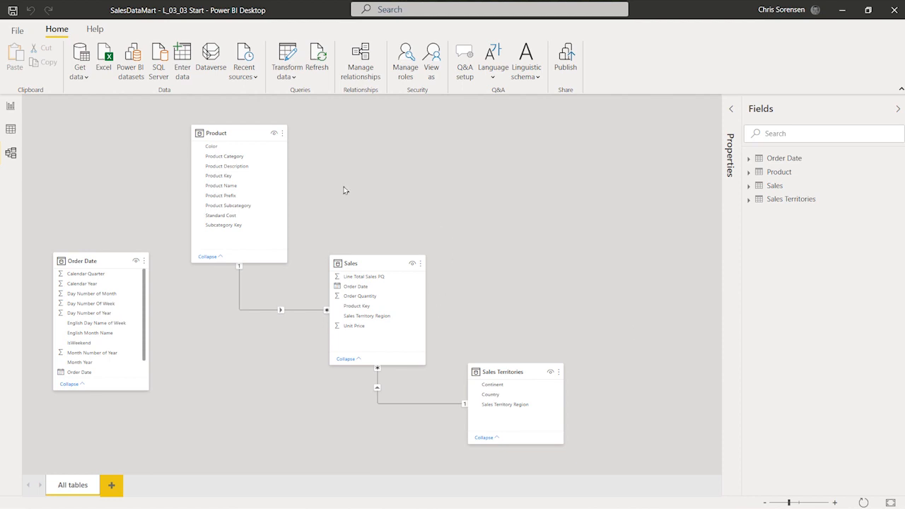
Rearrange the model diagram with Order Date beside Sales and Product moved clear, lengthening the Order Date card to show all its fields
{"action": "mouse_move", "coordinate": [237, 136]}
{"action": "left_click_drag", "start_coordinate": [237, 136], "coordinate": [533, 136]}
{"action": "left_click_drag", "start_coordinate": [376, 264], "coordinate": [240, 205]}
{"action": "left_click_drag", "start_coordinate": [117, 261], "coordinate": [109, 177]}
{"action": "left_click_drag", "start_coordinate": [104, 313], "coordinate": [106, 350]}
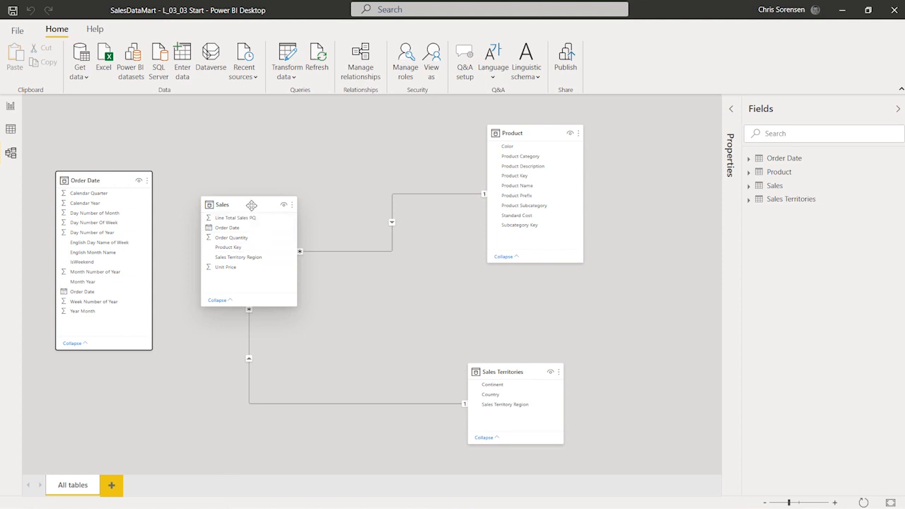
{"action": "left_click_drag", "start_coordinate": [116, 177], "coordinate": [113, 156]}
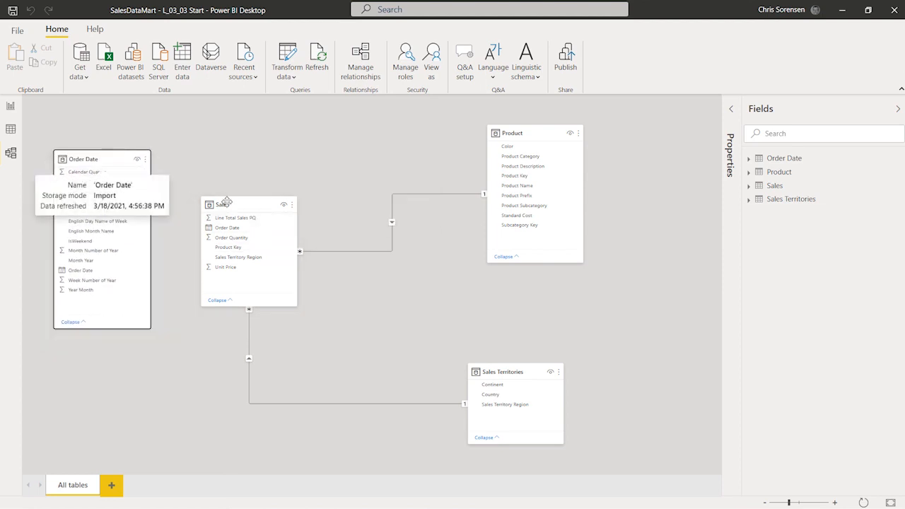
{"action": "left_click_drag", "start_coordinate": [226, 201], "coordinate": [236, 198]}
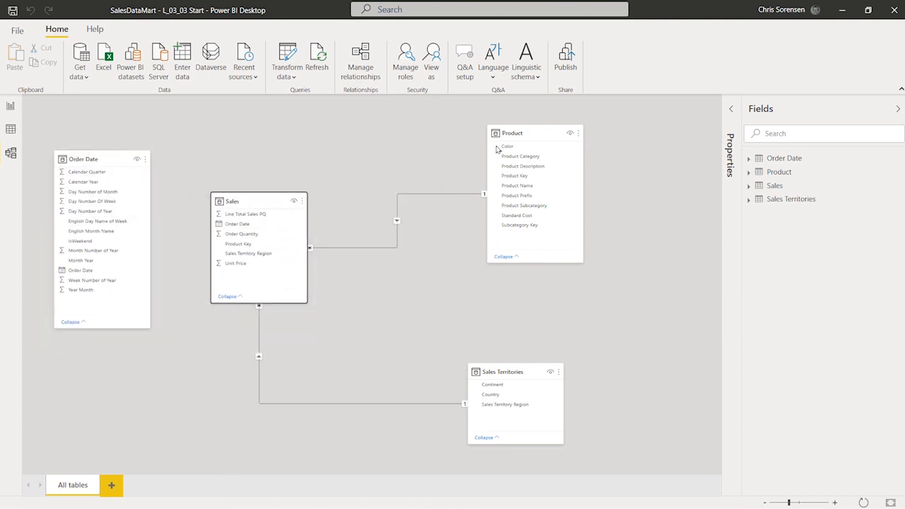
Stack the Product and Sales Territories cards beside Sales, then reopen the table properties and fit the diagram to the view
{"action": "left_click_drag", "start_coordinate": [550, 128], "coordinate": [459, 120]}
{"action": "left_click_drag", "start_coordinate": [502, 366], "coordinate": [394, 318]}
{"action": "left_click_drag", "start_coordinate": [438, 131], "coordinate": [390, 125]}
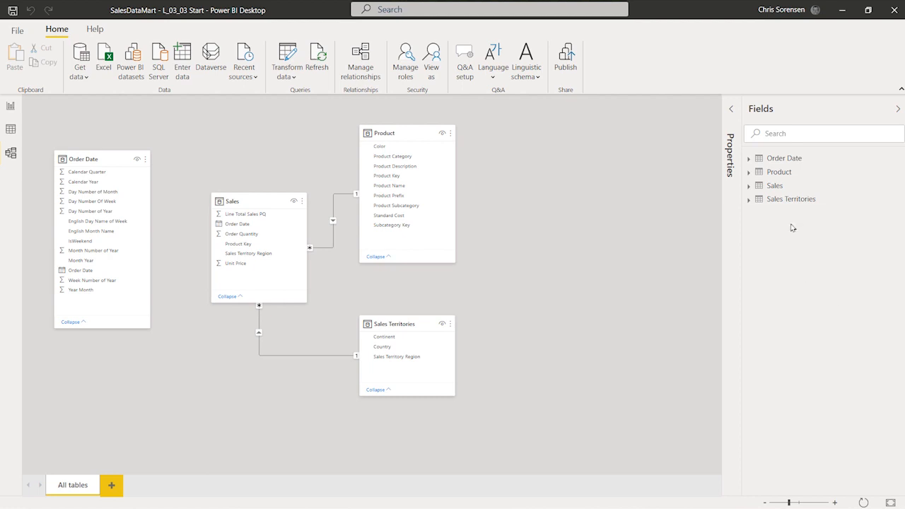
{"action": "left_click", "coordinate": [731, 111]}
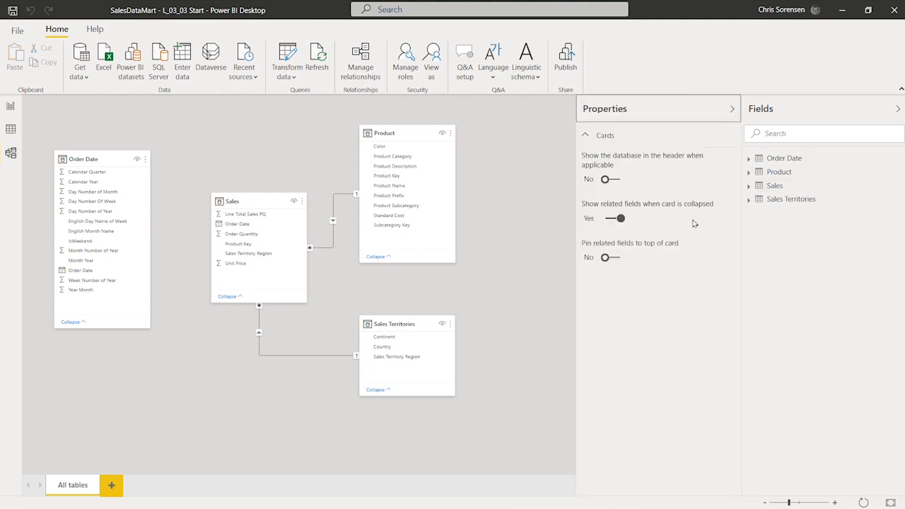
{"action": "left_click", "coordinate": [892, 502]}
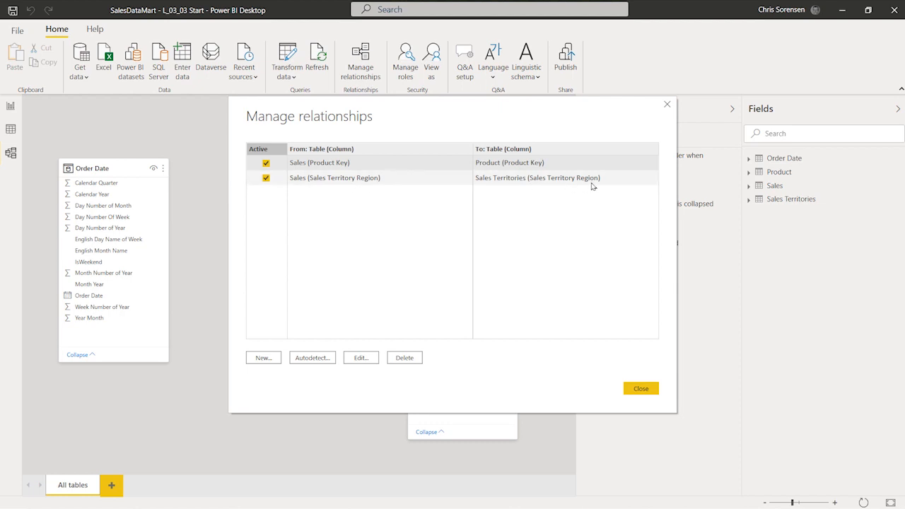
Create a relationship from the Order Date column of the Sales table to the Order Date column of the Order Date table
{"action": "left_click", "coordinate": [263, 357]}
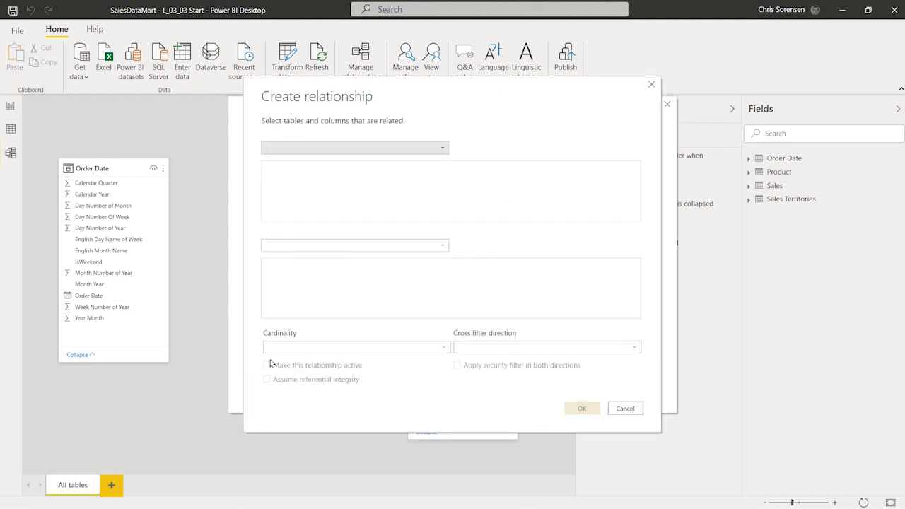
{"action": "left_click", "coordinate": [350, 147]}
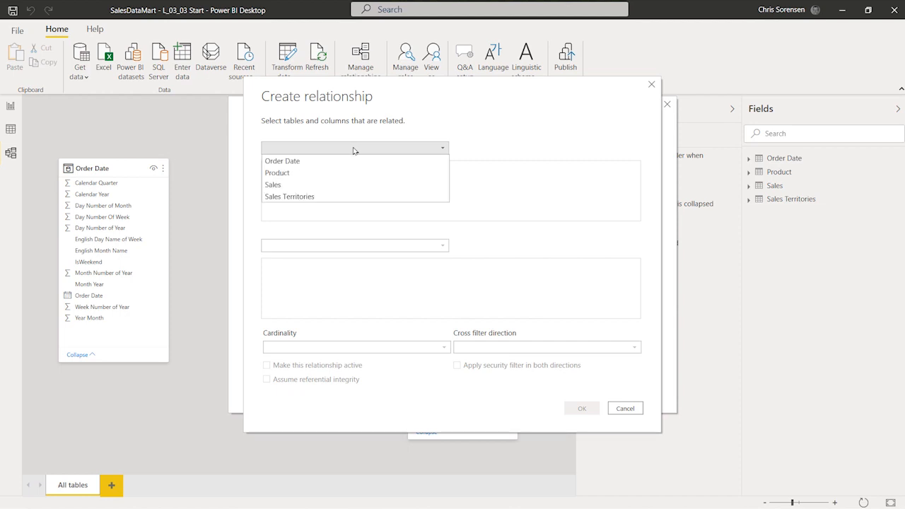
{"action": "left_click", "coordinate": [354, 185]}
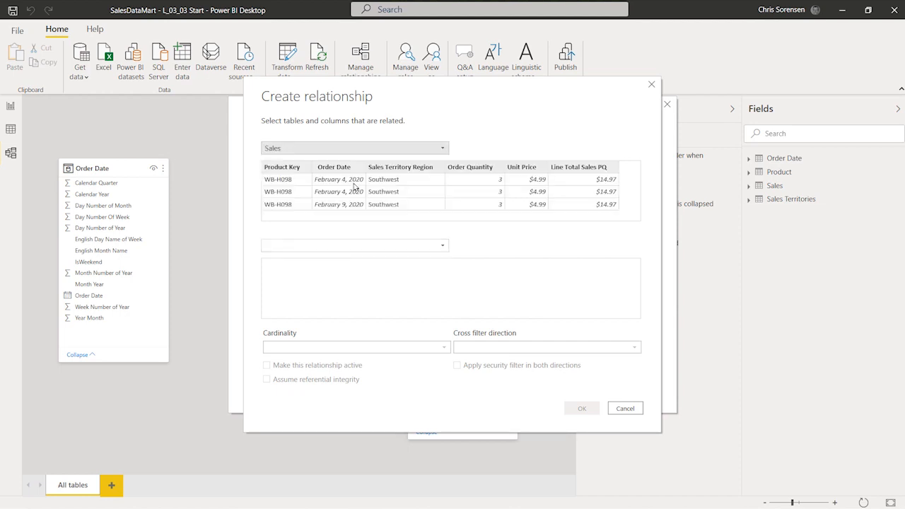
{"action": "left_click", "coordinate": [343, 245]}
{"action": "left_click", "coordinate": [342, 259]}
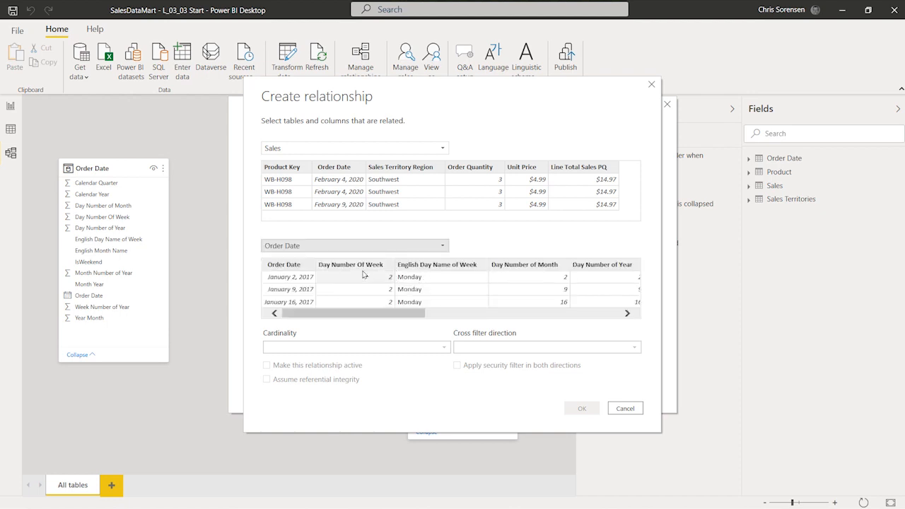
{"action": "left_click", "coordinate": [350, 173]}
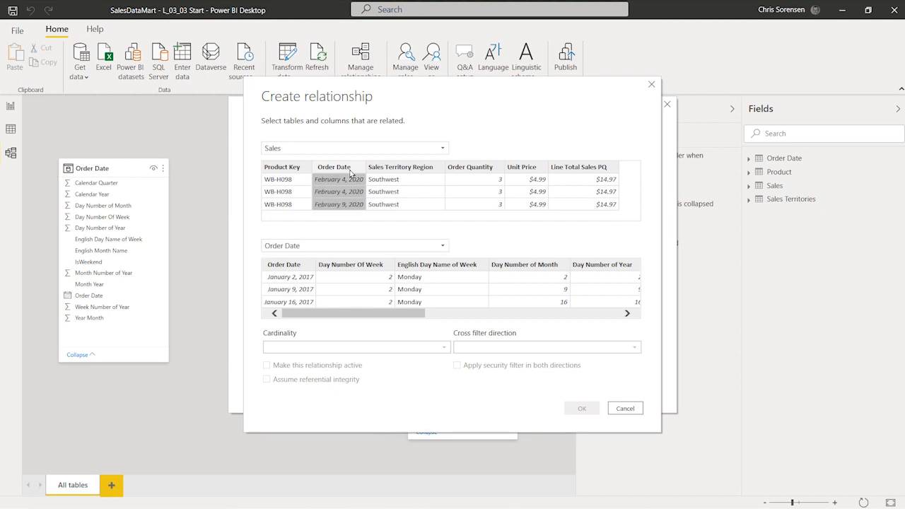
{"action": "left_click", "coordinate": [297, 264]}
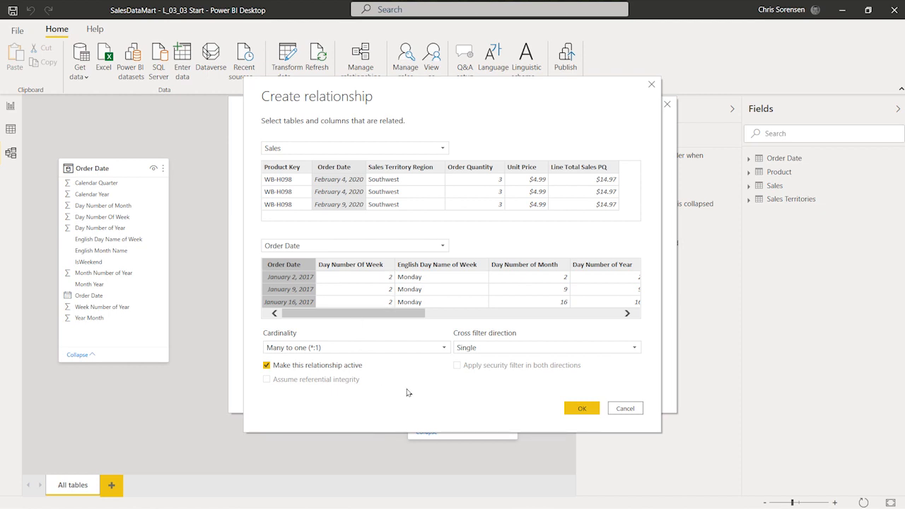
{"action": "left_click", "coordinate": [581, 409]}
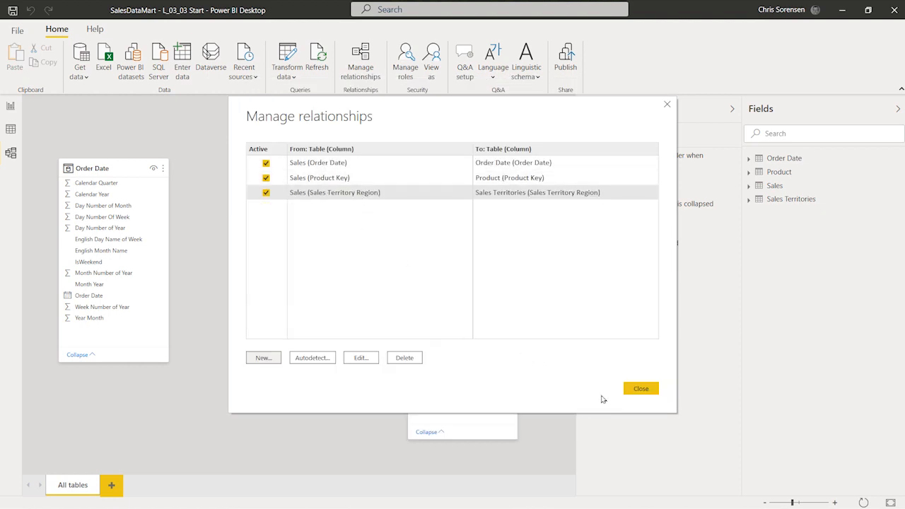
{"action": "left_click", "coordinate": [641, 388]}
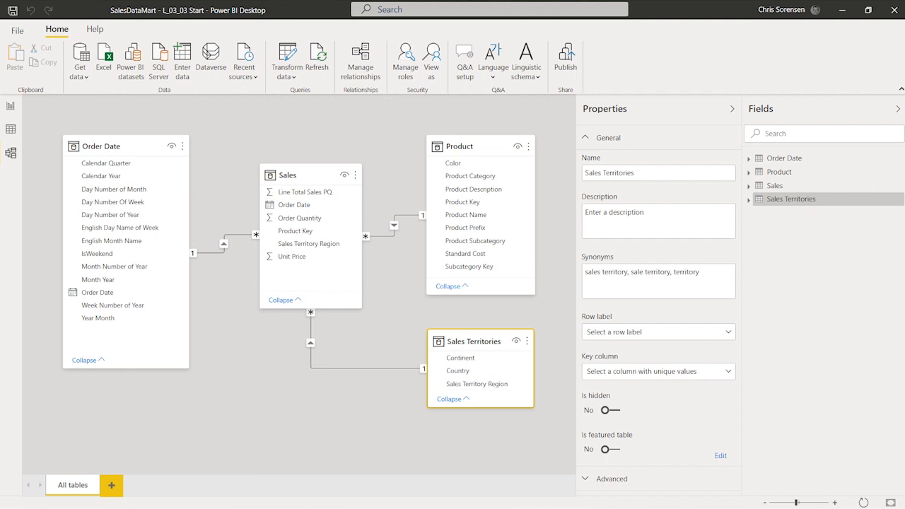
Examine the cardinality and cross filter direction choices of the relationship between Sales and Product, keeping its settings
{"action": "mouse_move", "coordinate": [486, 146]}
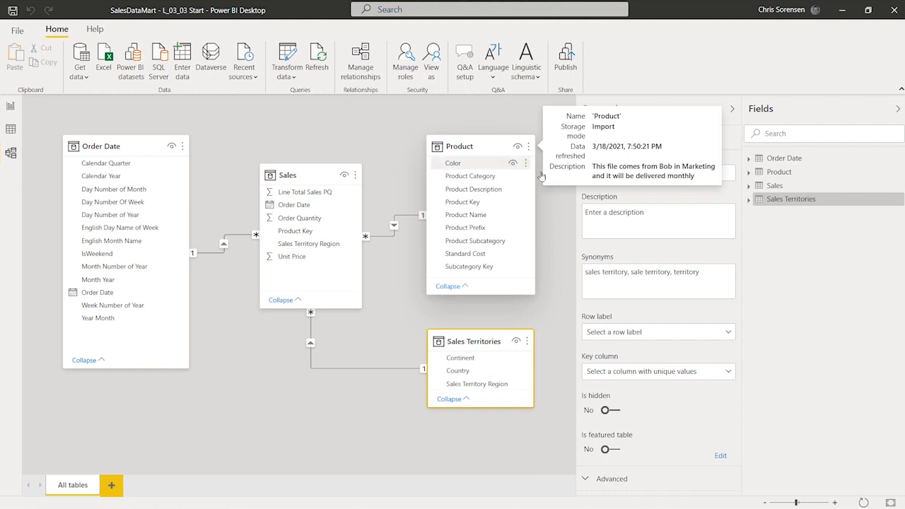
{"action": "double_click", "coordinate": [385, 240]}
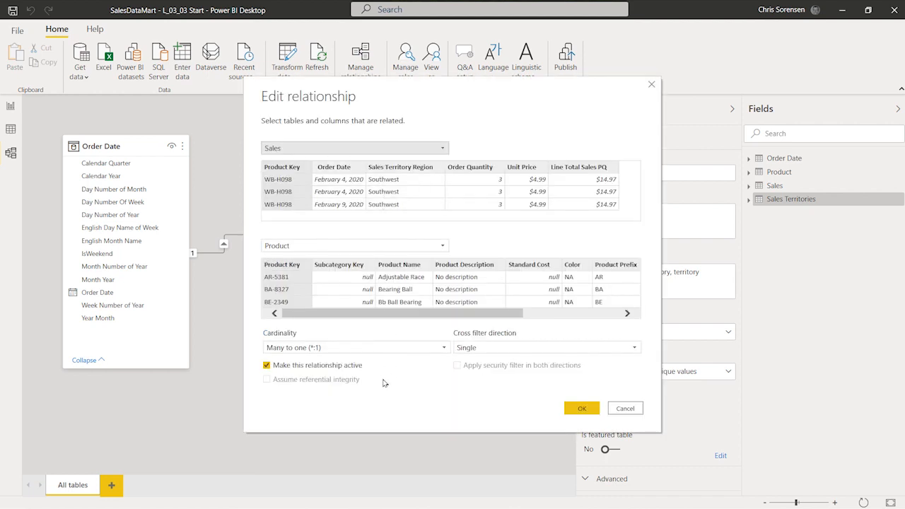
{"action": "left_click", "coordinate": [444, 349]}
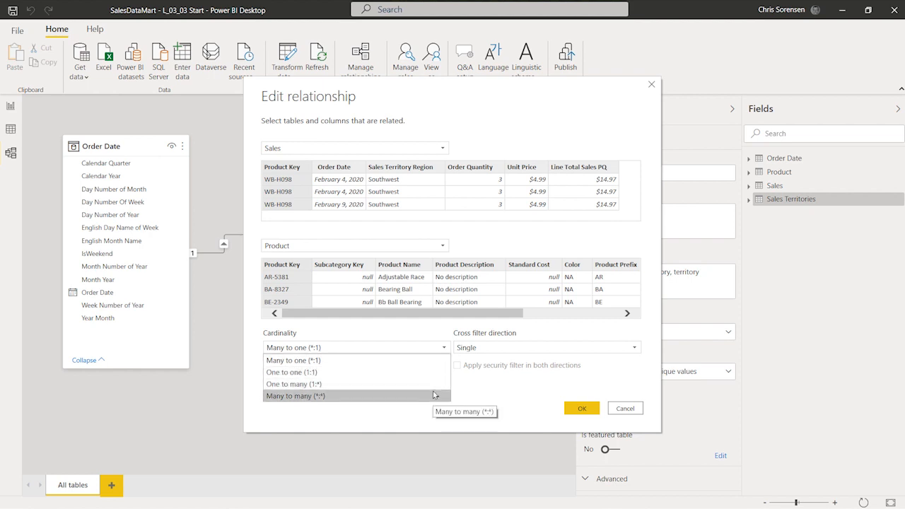
{"action": "left_click", "coordinate": [427, 411]}
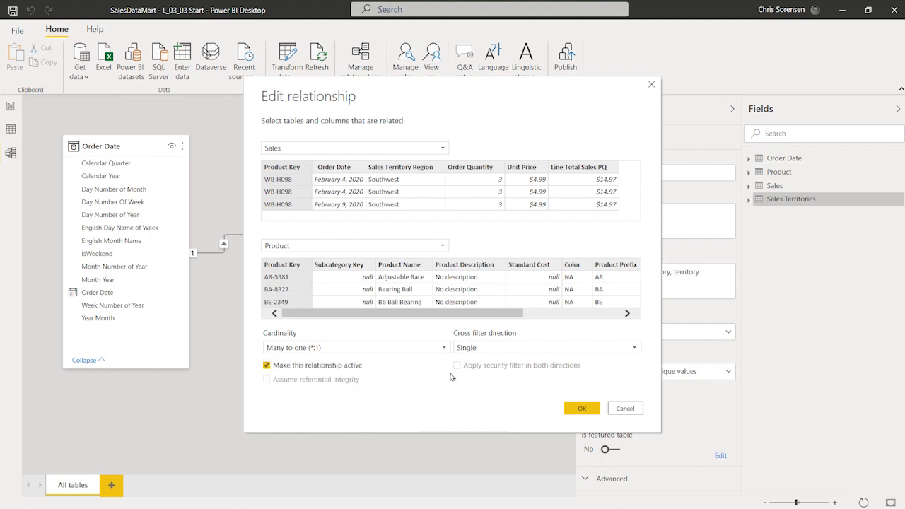
{"action": "left_click", "coordinate": [518, 347]}
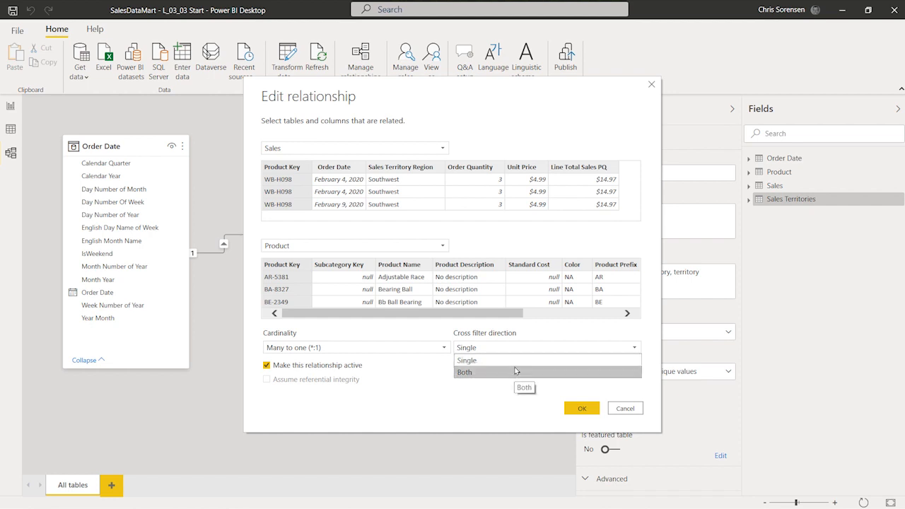
{"action": "left_click", "coordinate": [408, 413]}
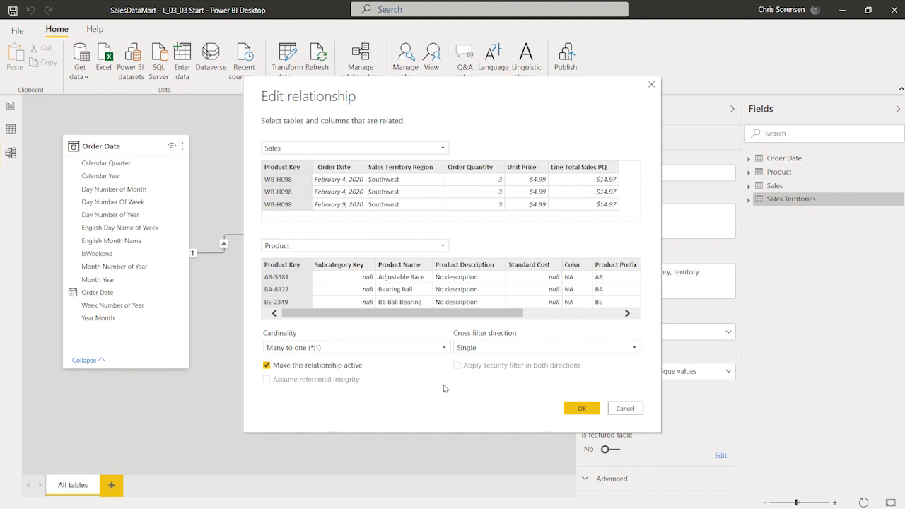
{"action": "left_click", "coordinate": [581, 408]}
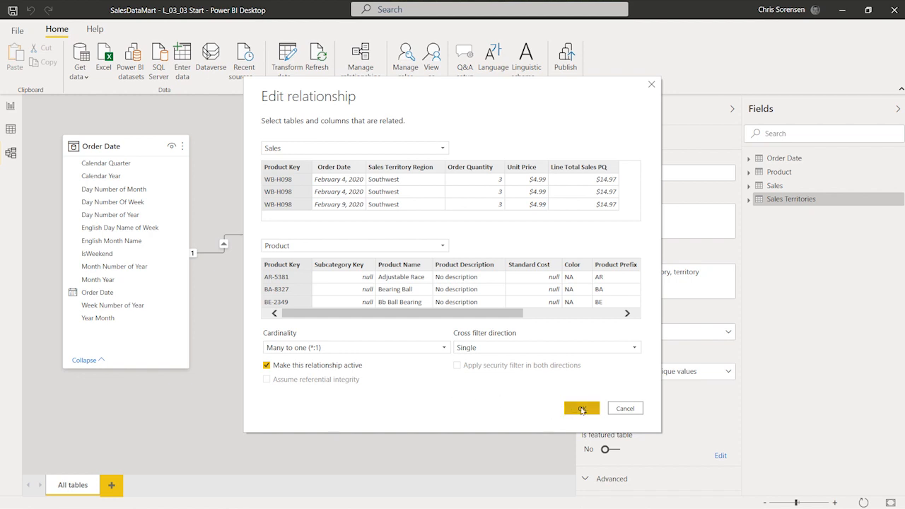
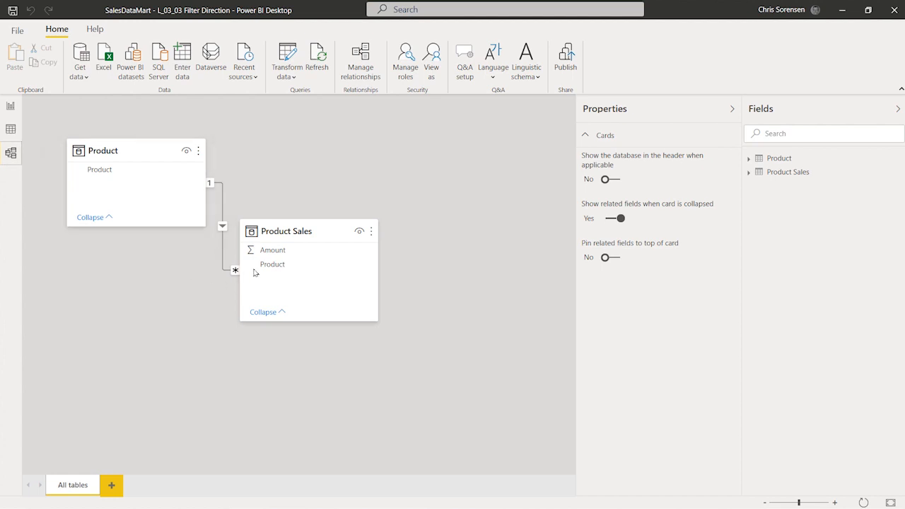
In the Filter Direction model, move the Product Sales card farther from Product and show the Product Sales table's data
{"action": "left_click_drag", "start_coordinate": [298, 234], "coordinate": [330, 235]}
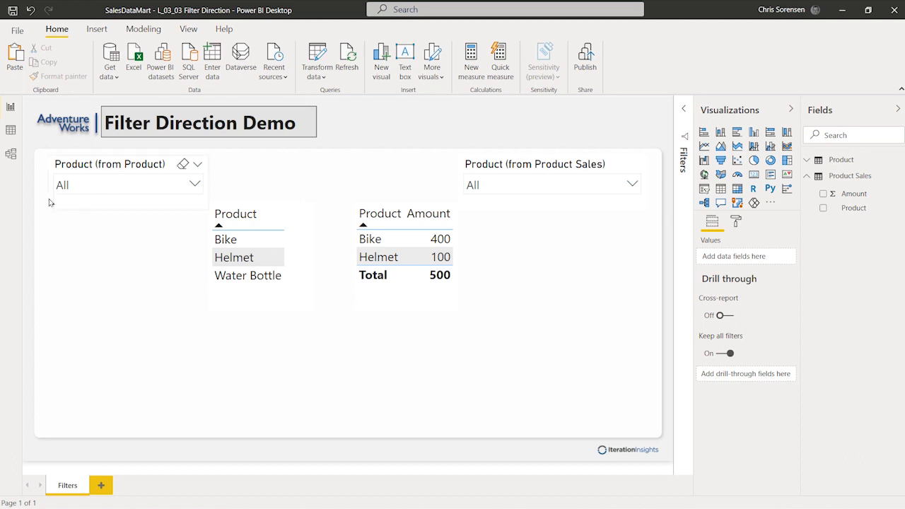
{"action": "left_click", "coordinate": [11, 154]}
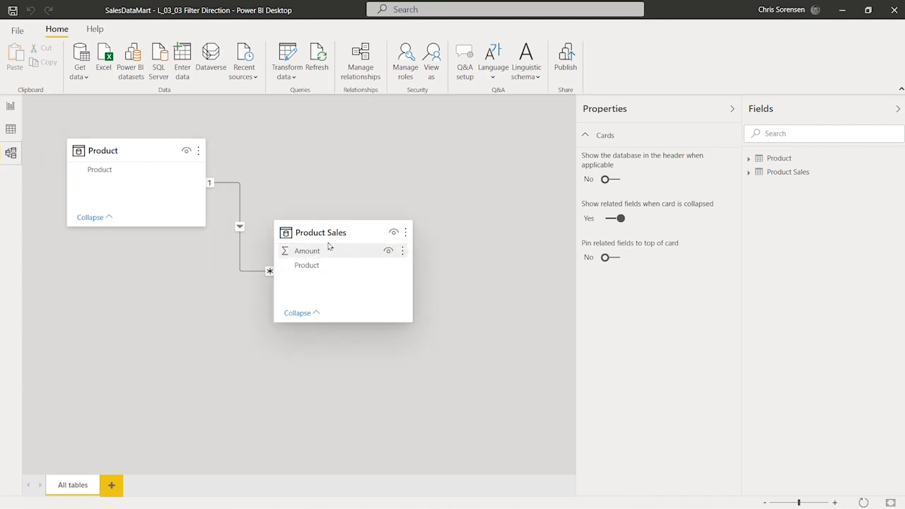
{"action": "mouse_move", "coordinate": [358, 231]}
{"action": "mouse_move", "coordinate": [131, 149]}
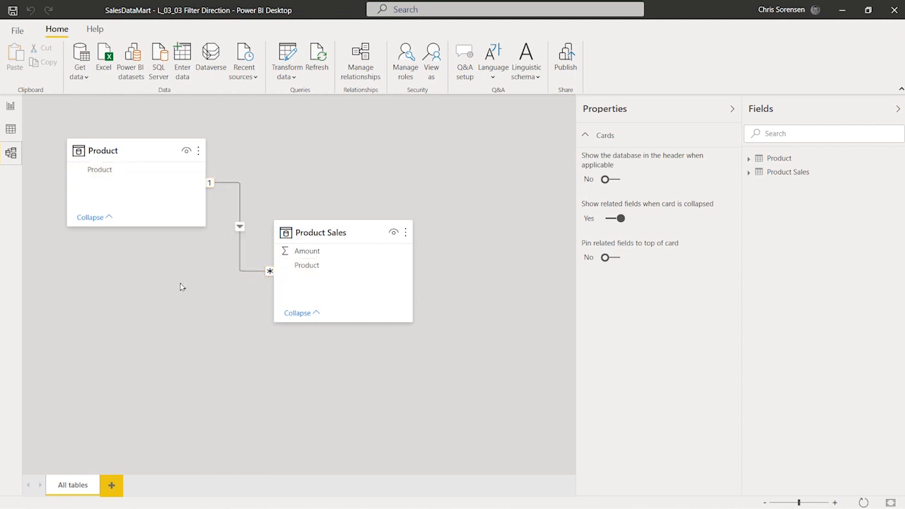
{"action": "left_click", "coordinate": [12, 130]}
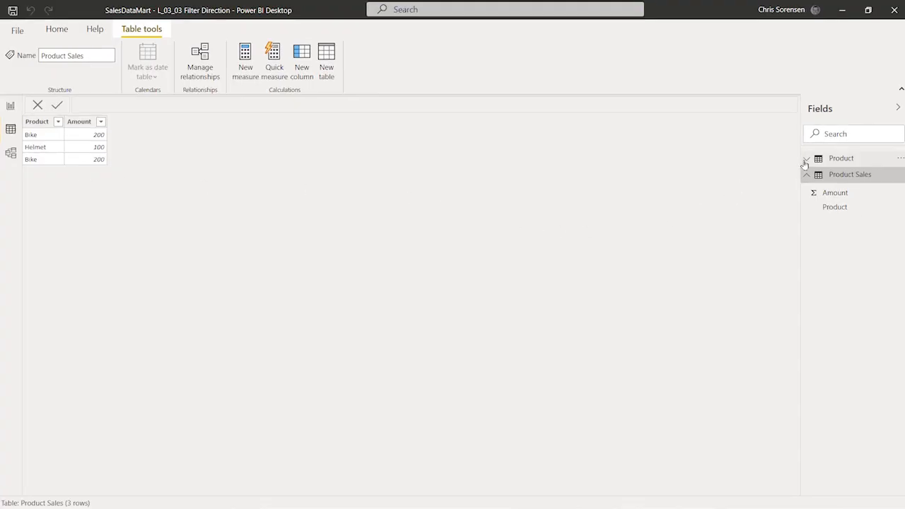
Show the Product table's data, then examine the Product list and the Product and Amount table on the report page
{"action": "left_click", "coordinate": [831, 159]}
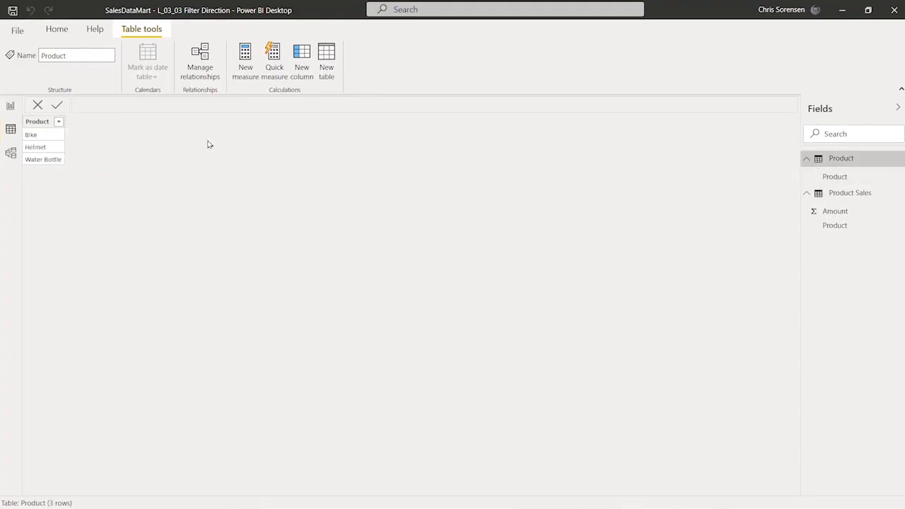
{"action": "left_click", "coordinate": [54, 129]}
{"action": "left_click", "coordinate": [12, 107]}
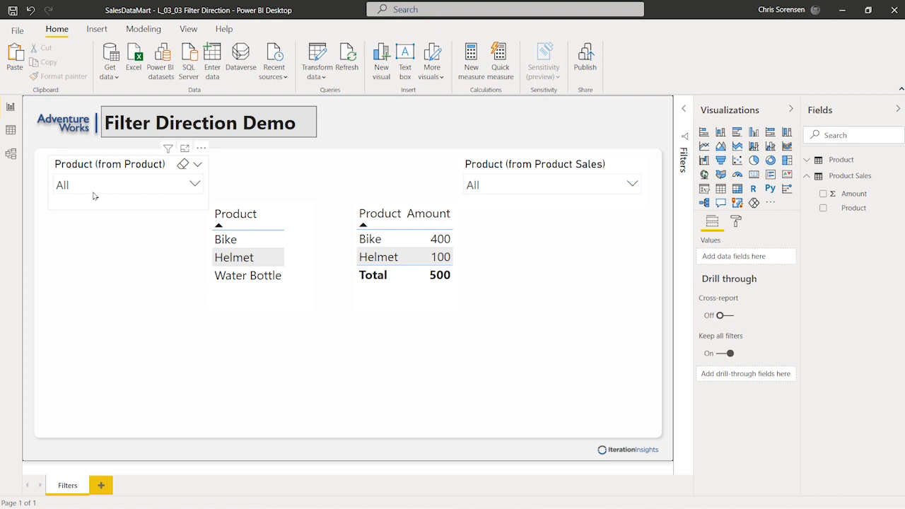
{"action": "left_click", "coordinate": [301, 226]}
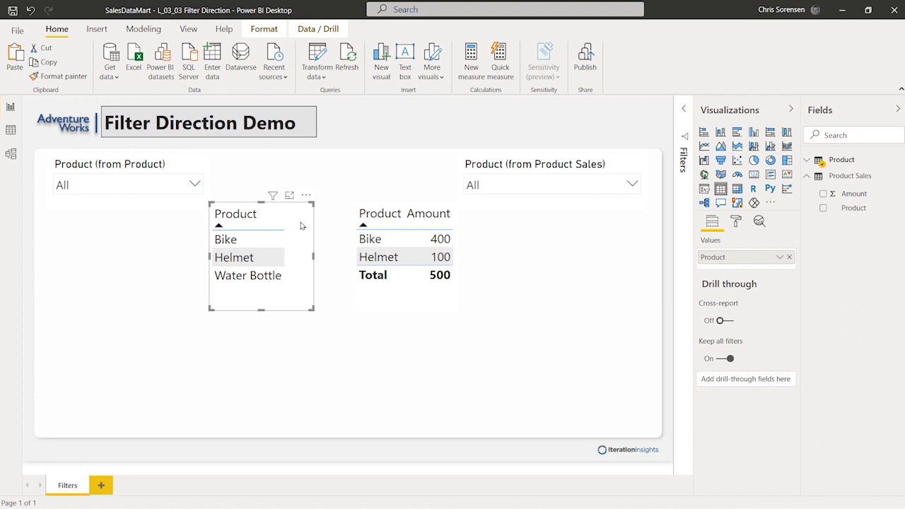
{"action": "left_click", "coordinate": [454, 228]}
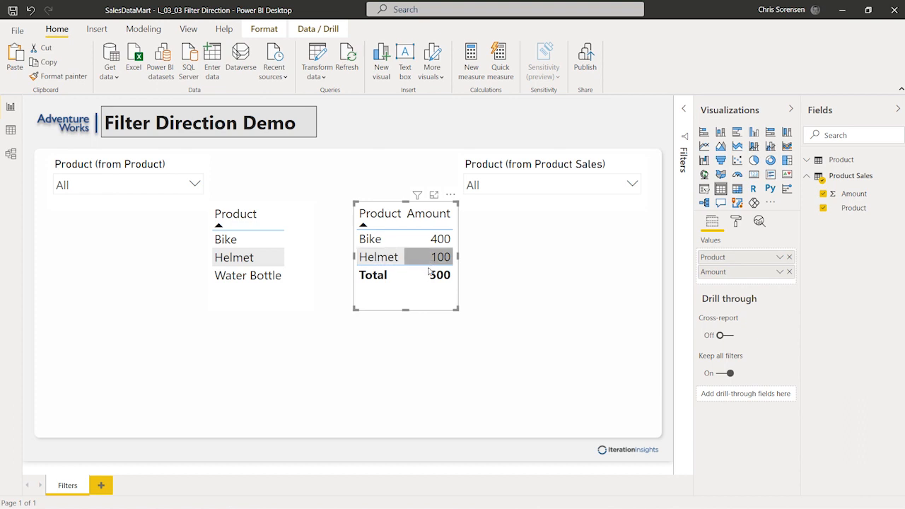
{"action": "left_click", "coordinate": [520, 324]}
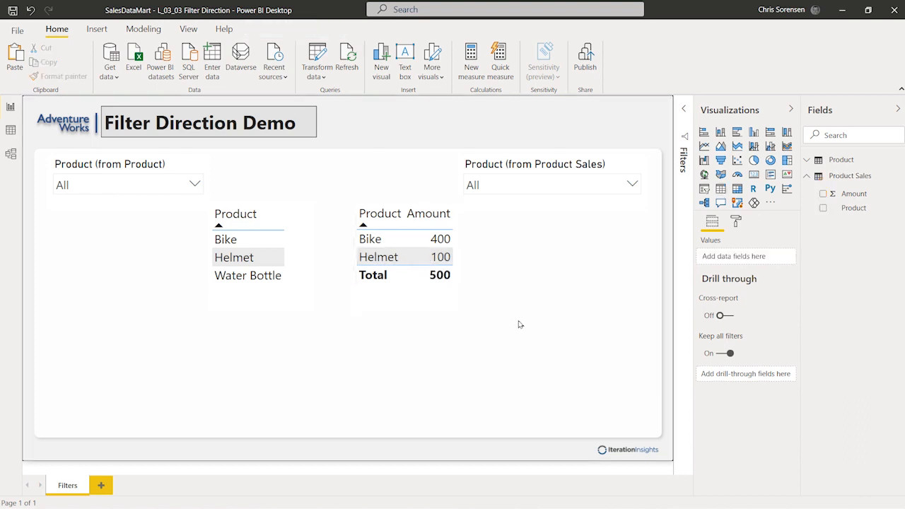
Filter the report to Bike with the Product (from Product) slicer, check both tables, and clear the slicer selection
{"action": "left_click", "coordinate": [195, 185]}
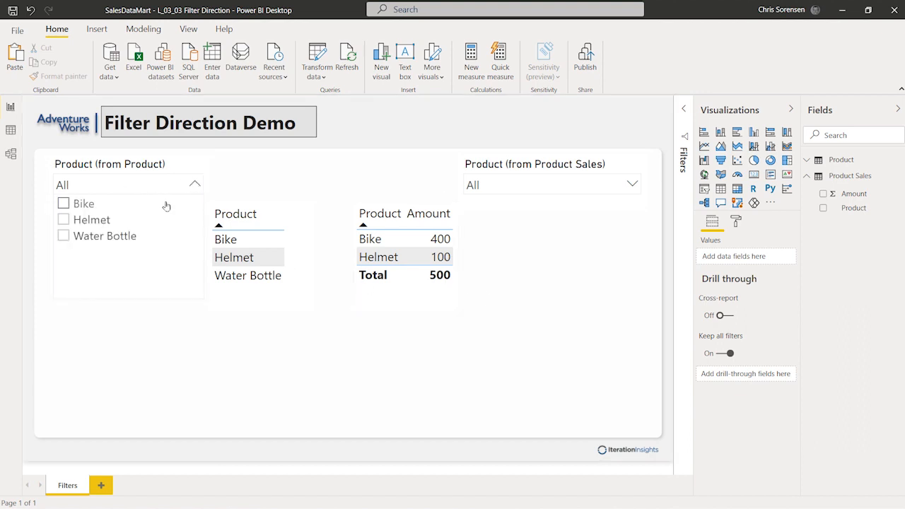
{"action": "left_click", "coordinate": [64, 204]}
{"action": "left_click", "coordinate": [243, 314]}
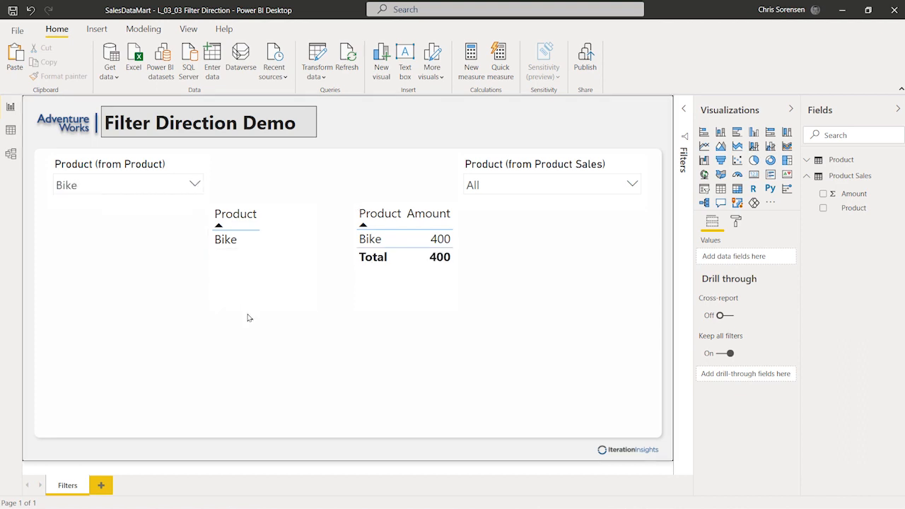
{"action": "left_click", "coordinate": [236, 250]}
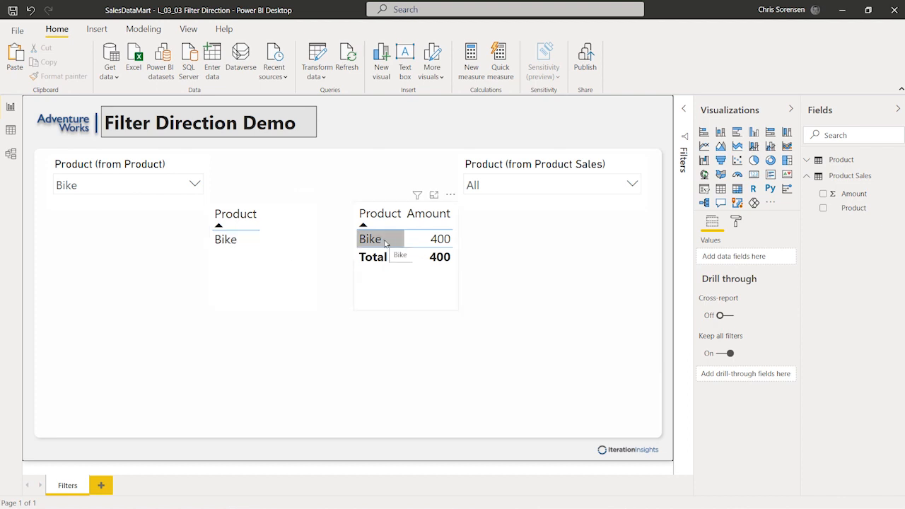
{"action": "left_click", "coordinate": [190, 185]}
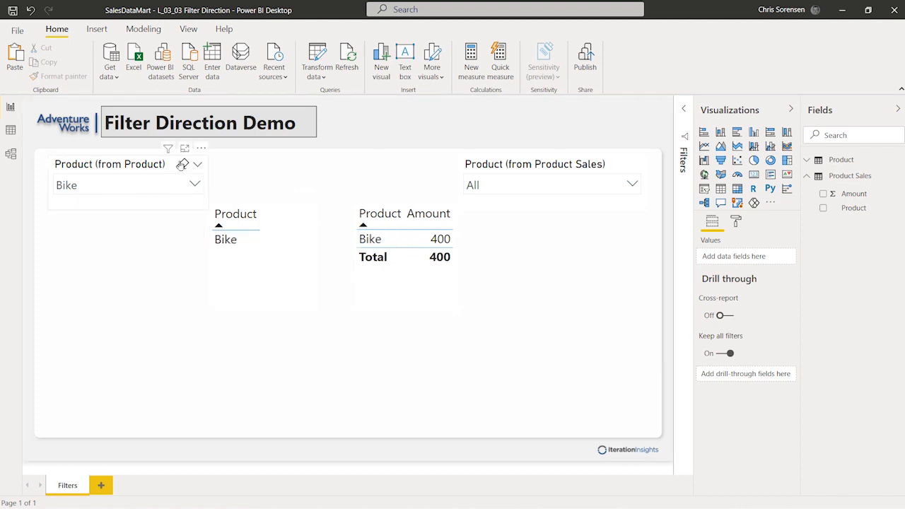
{"action": "left_click", "coordinate": [182, 164]}
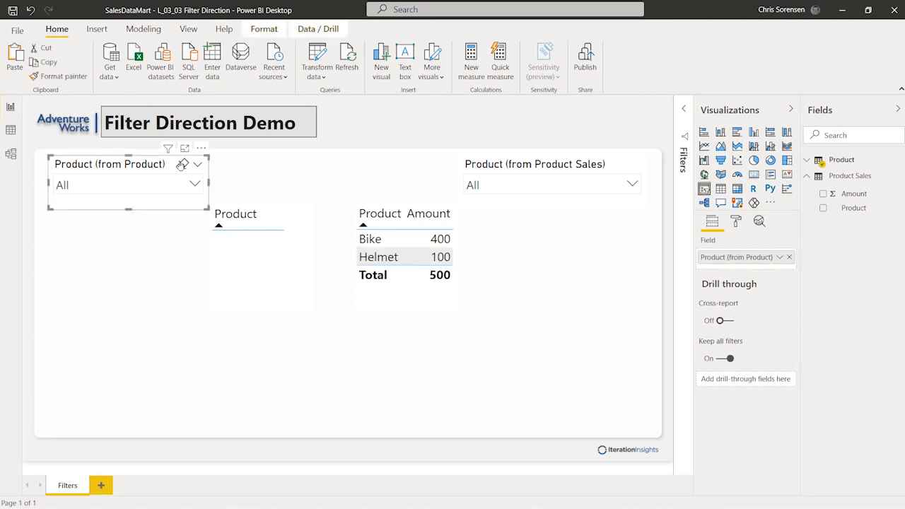
{"action": "left_click", "coordinate": [598, 258]}
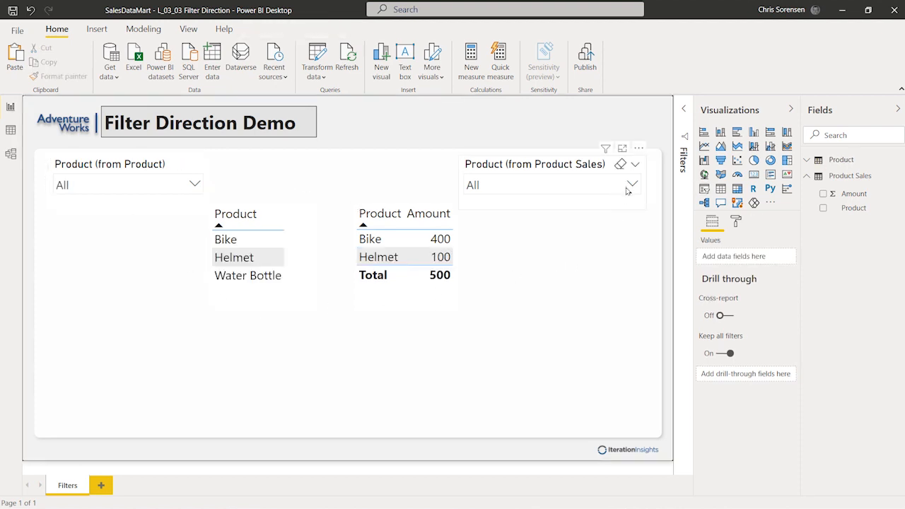
Filter the report to Bike with the Product (from Product Sales) slicer
{"action": "left_click", "coordinate": [634, 184]}
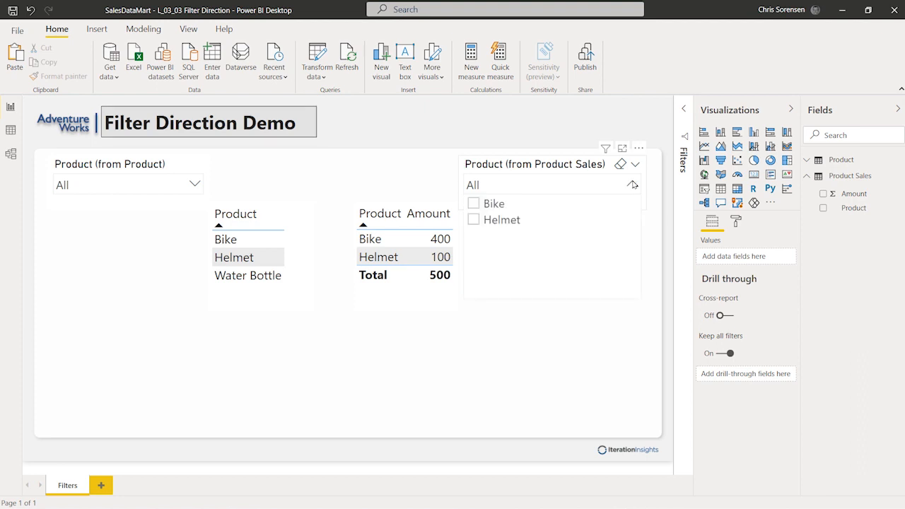
{"action": "left_click", "coordinate": [475, 205]}
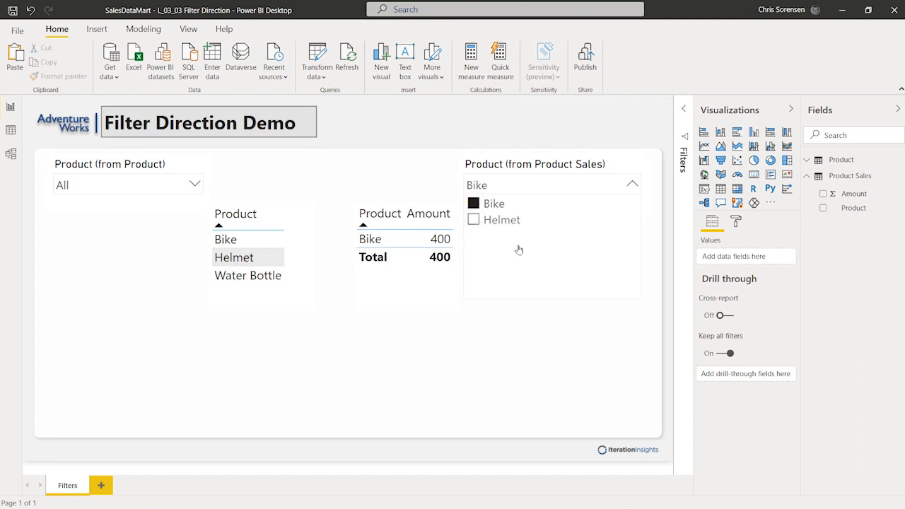
{"action": "left_click", "coordinate": [456, 367]}
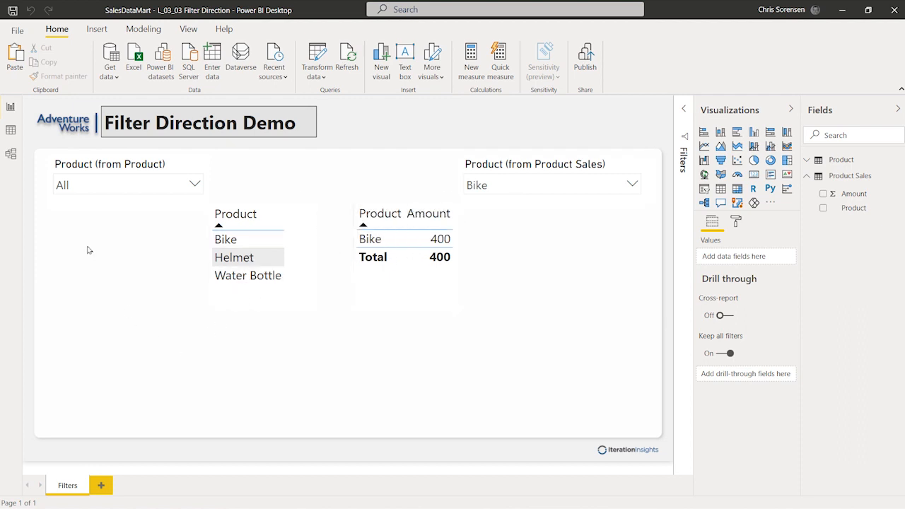
Set the cross filter direction between Product and Product Sales to Both and check the effect on the report's Product list
{"action": "left_click", "coordinate": [9, 157]}
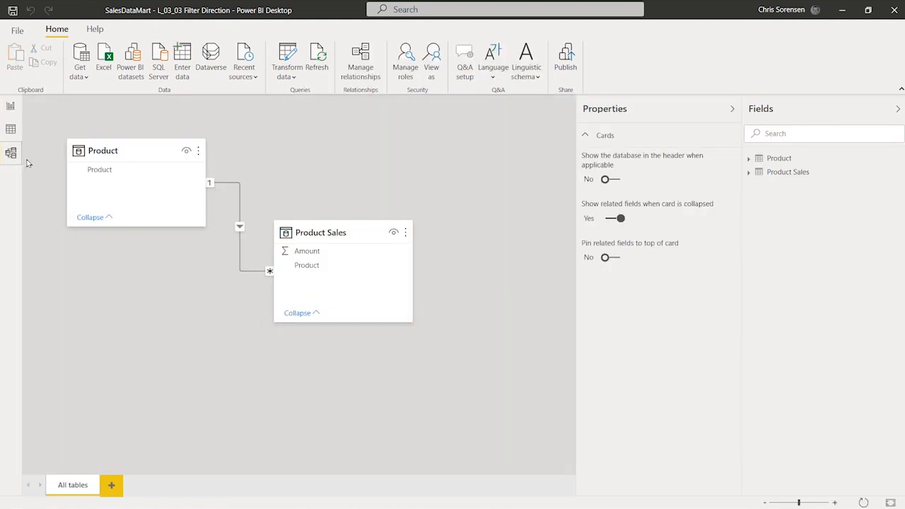
{"action": "double_click", "coordinate": [239, 239]}
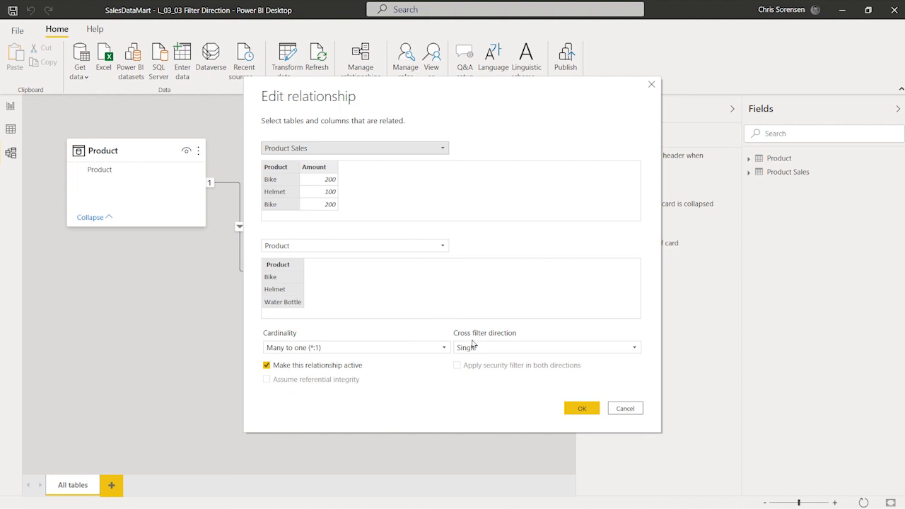
{"action": "left_click", "coordinate": [511, 347]}
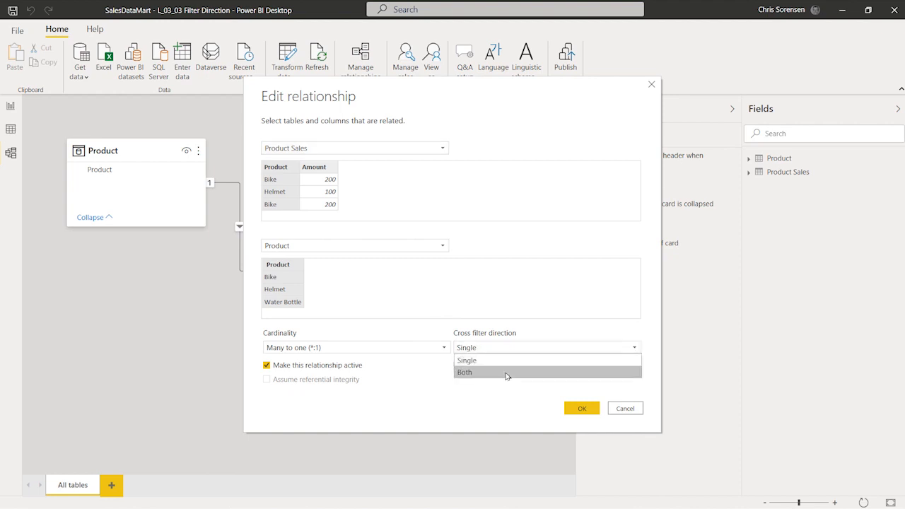
{"action": "left_click", "coordinate": [506, 373]}
{"action": "left_click", "coordinate": [580, 408]}
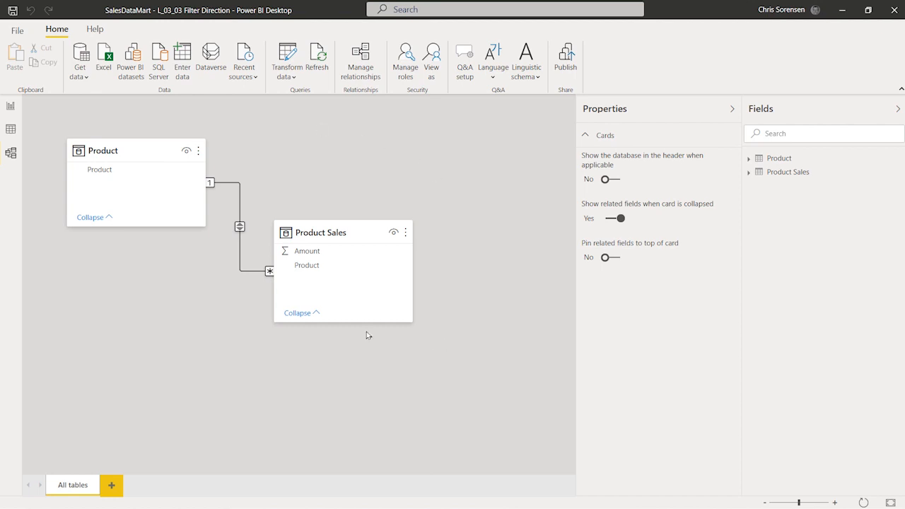
{"action": "left_click", "coordinate": [10, 107]}
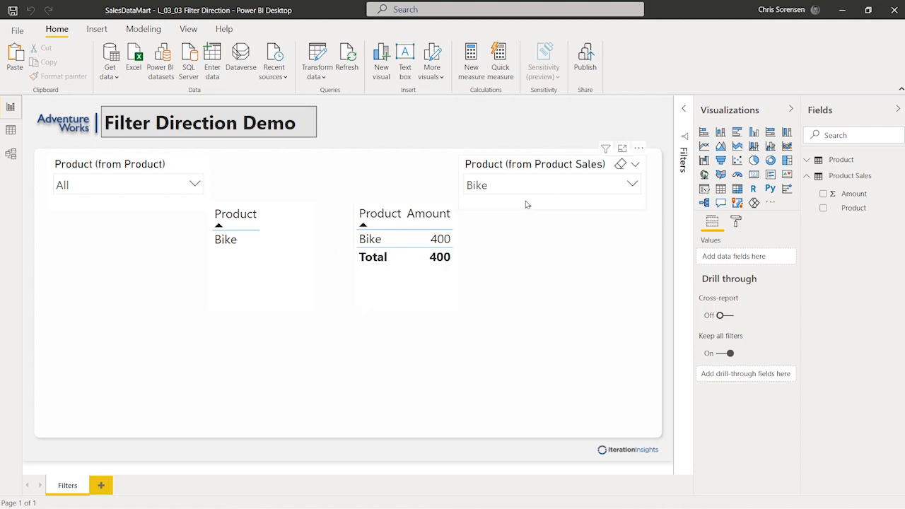
{"action": "left_click", "coordinate": [246, 245]}
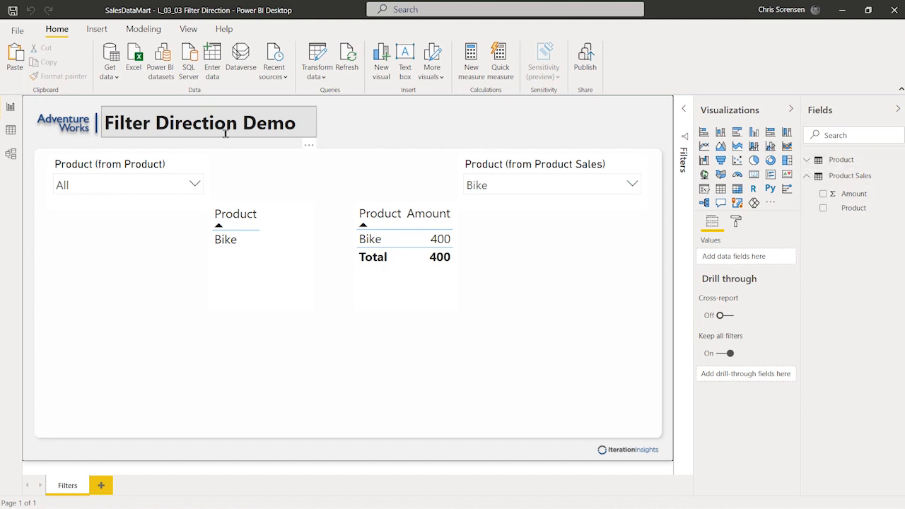
Set the cross filter direction of the relationship between Product and Product Sales back to Single
{"action": "left_click", "coordinate": [11, 153]}
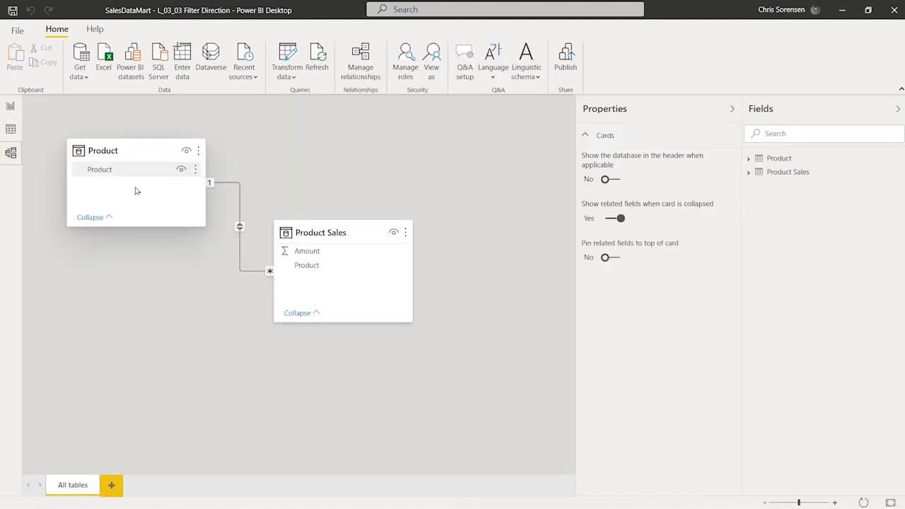
{"action": "double_click", "coordinate": [240, 228]}
{"action": "left_click", "coordinate": [486, 348]}
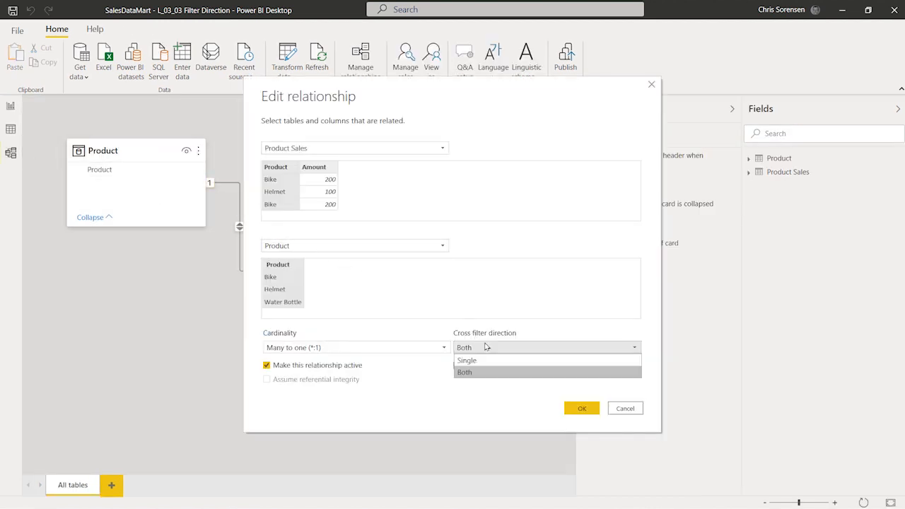
{"action": "left_click", "coordinate": [493, 360]}
{"action": "left_click", "coordinate": [581, 408]}
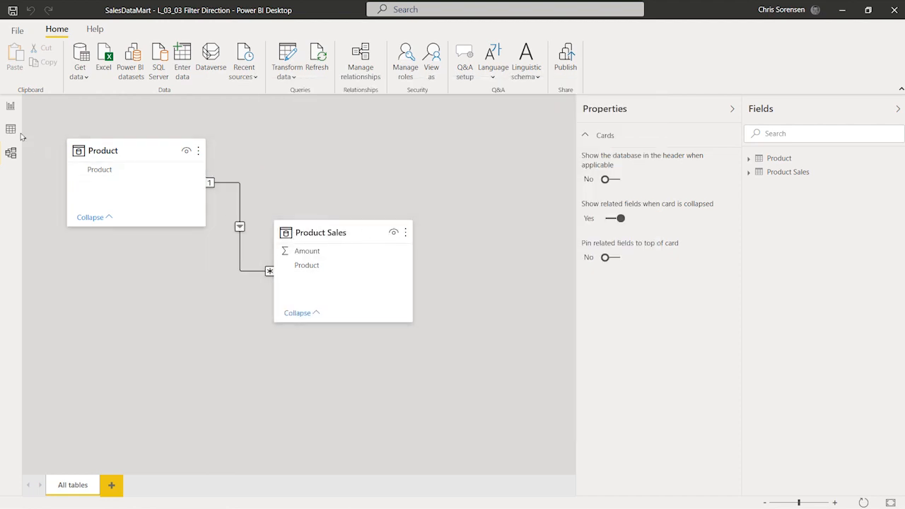
Examine the options available for the Product column of the Product Sales table, including hiding it in report view, and return to the report
{"action": "left_click", "coordinate": [749, 172]}
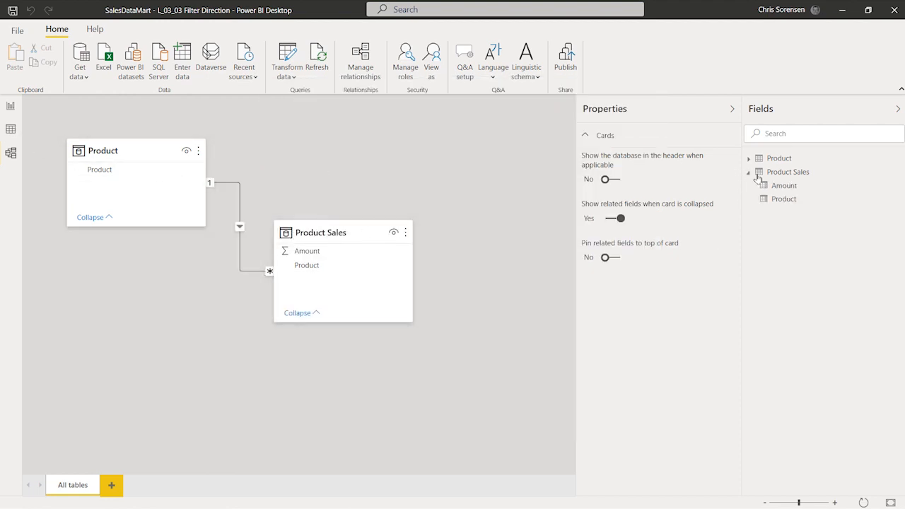
{"action": "left_click", "coordinate": [831, 202]}
{"action": "right_click", "coordinate": [831, 203]}
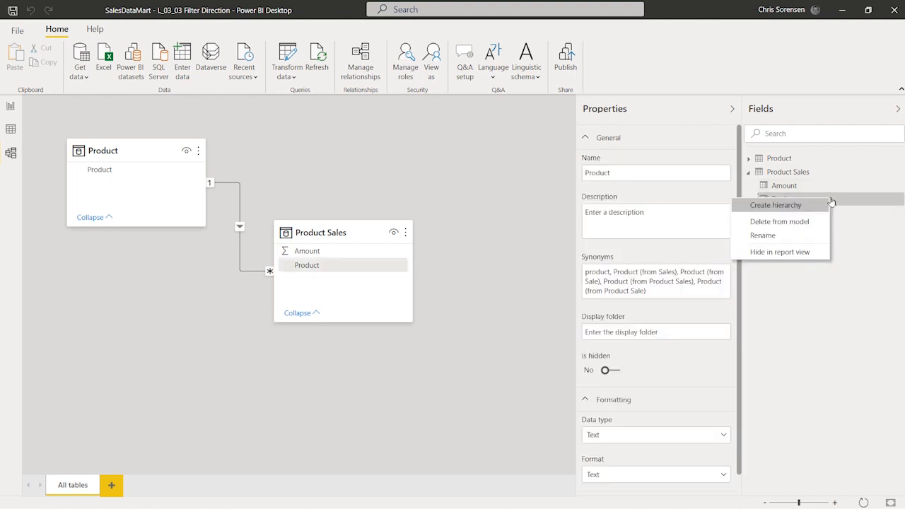
{"action": "left_click", "coordinate": [879, 251]}
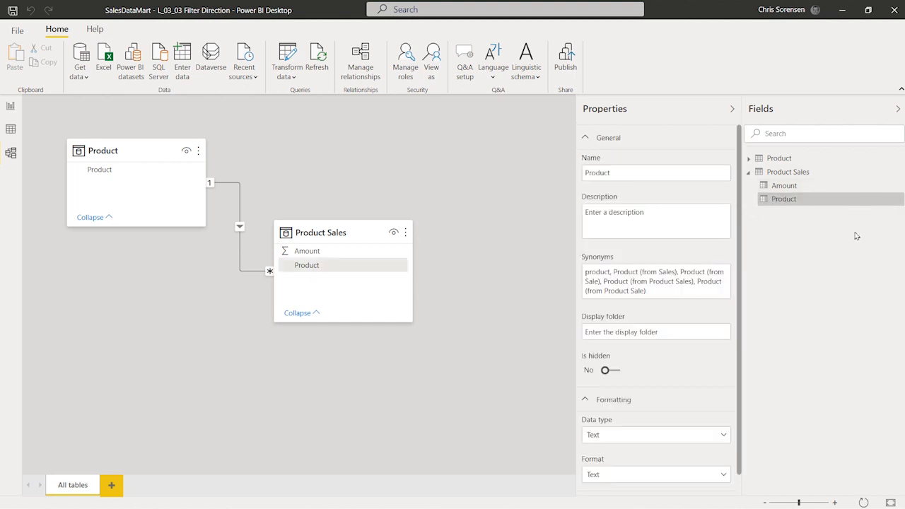
{"action": "right_click", "coordinate": [815, 204]}
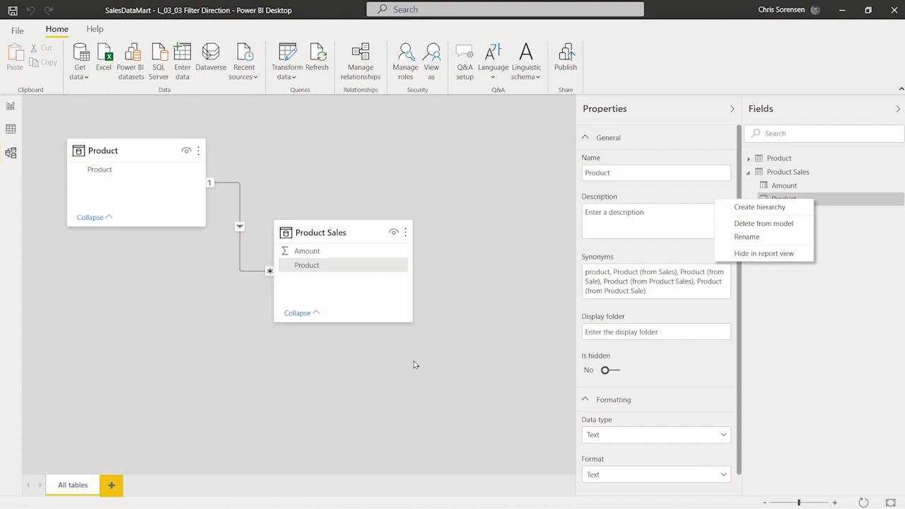
{"action": "left_click", "coordinate": [21, 109]}
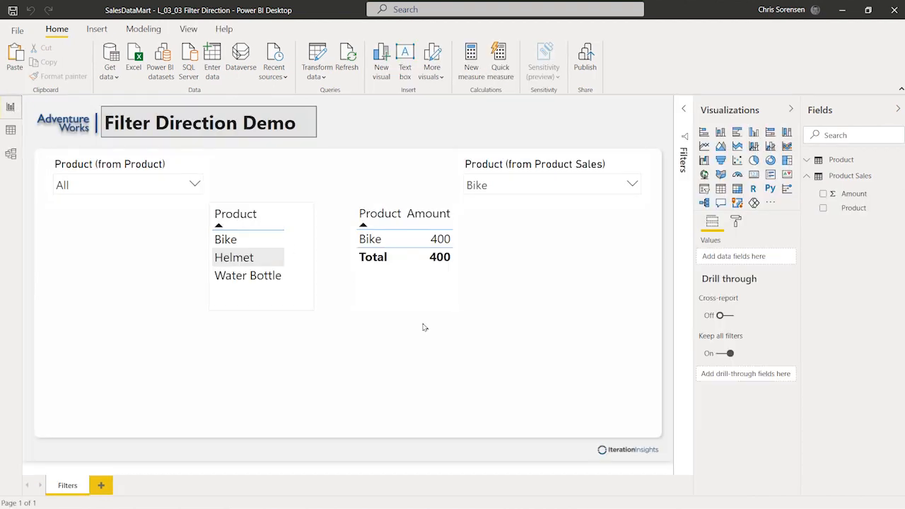